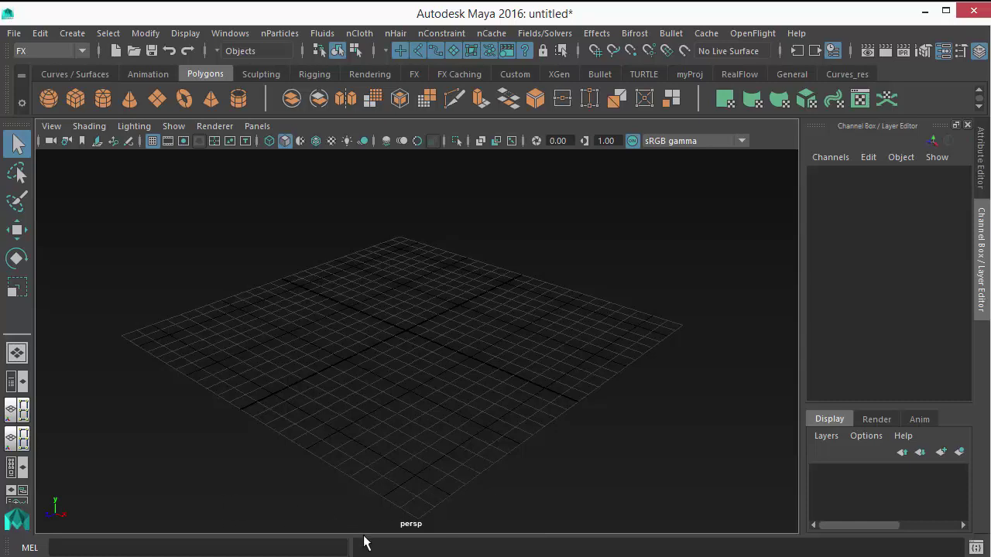
# Step: Look through the interface display options, then close them without changing anything
pyautogui.click(183, 35)
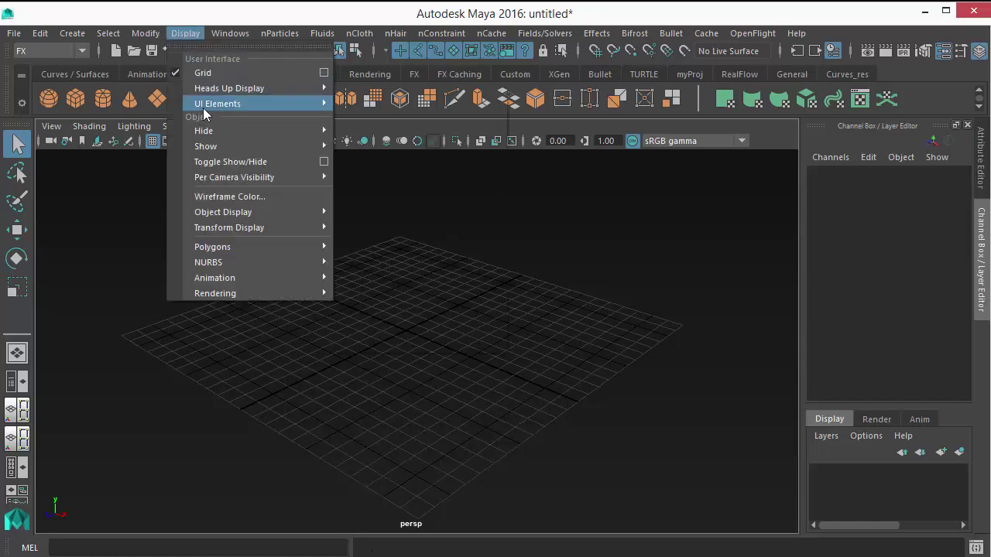
pyautogui.moveTo(252, 105)
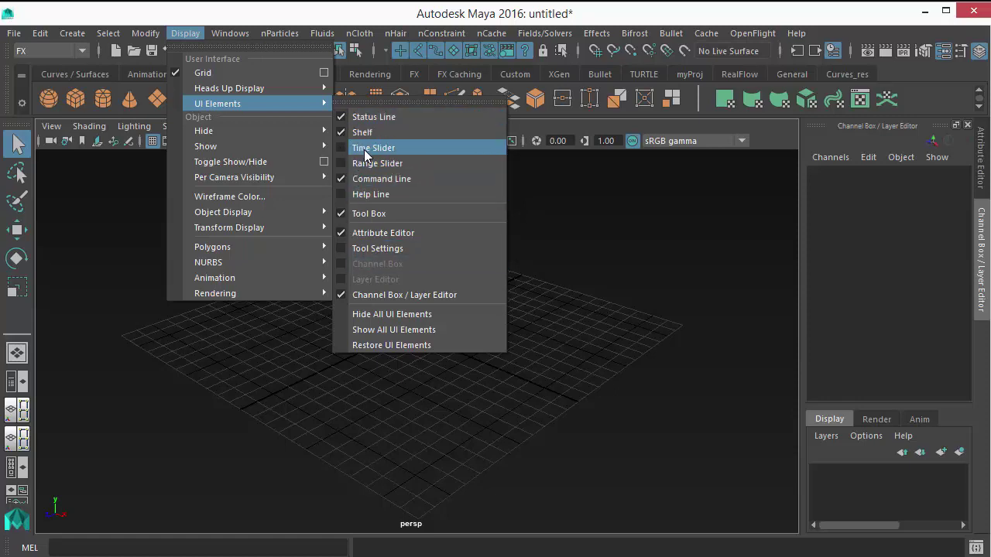
pyautogui.click(681, 329)
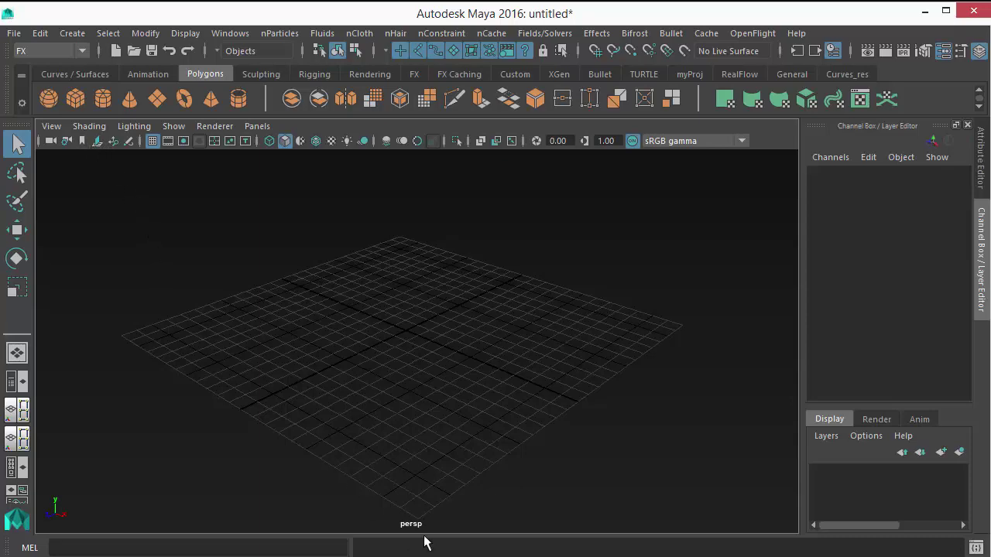
# Step: Switch to the four-view layout and begin importing an image plane into the front view
pyautogui.press('space')
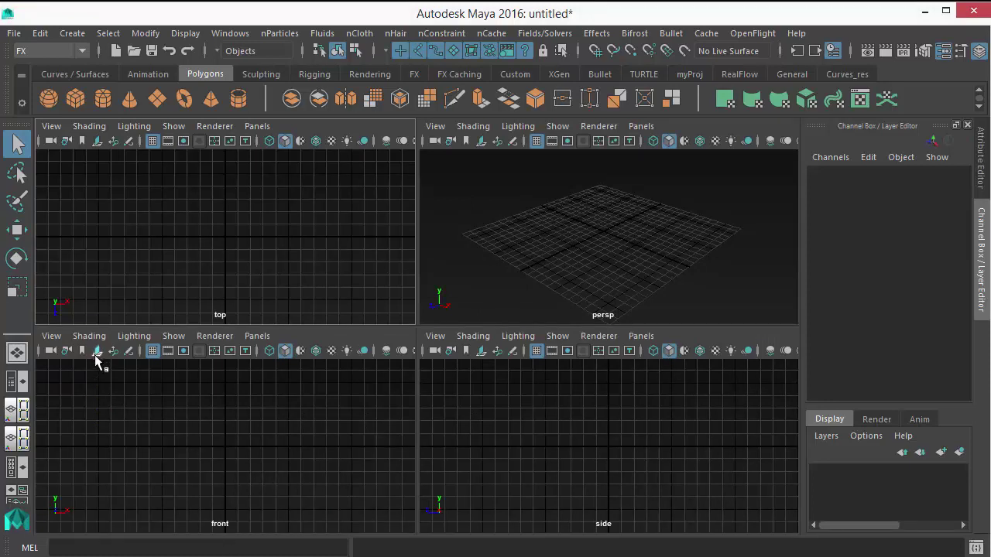
pyautogui.click(59, 341)
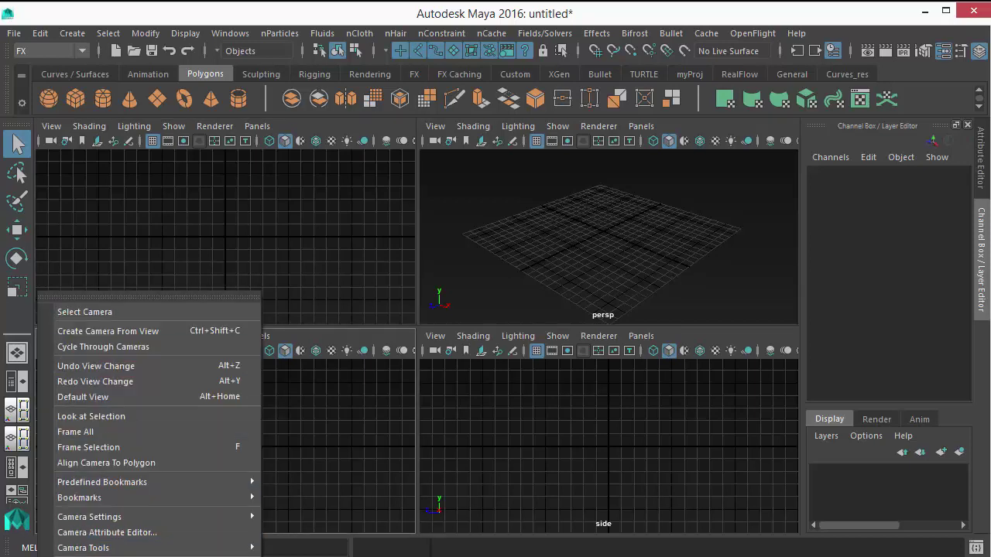
pyautogui.moveTo(338, 554)
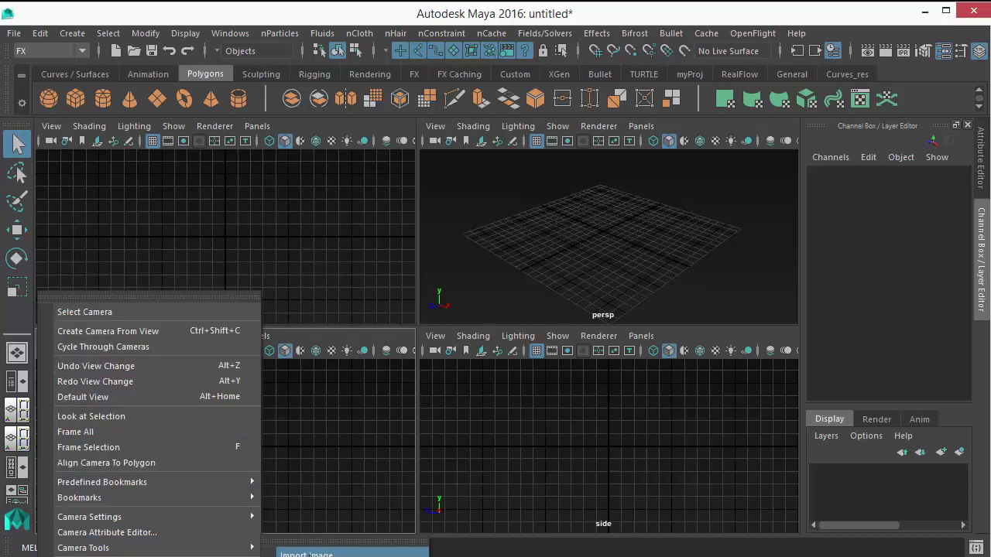
pyautogui.click(308, 554)
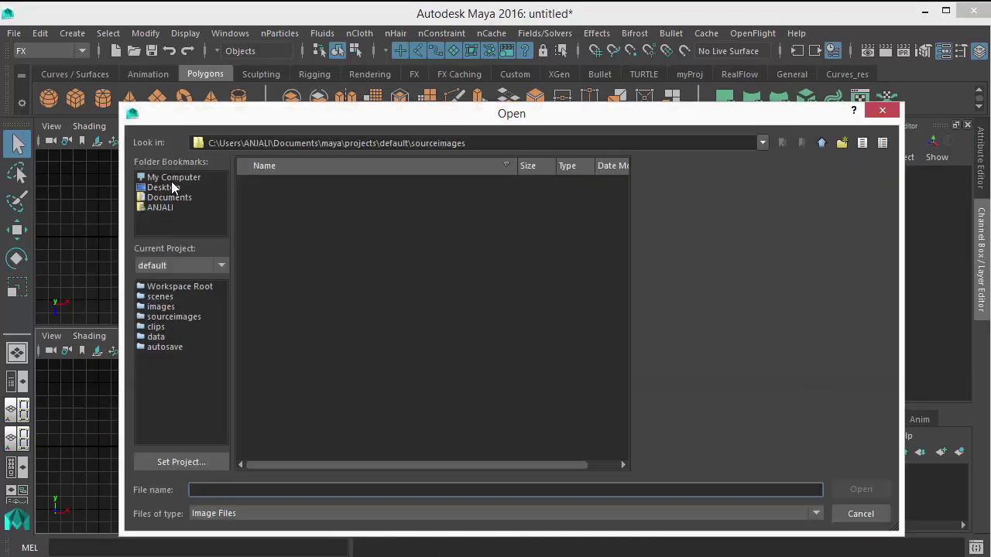
# Step: Import front.png from E:\MY Udemy Courses\Goal 2018\1st course\References as the front view's image plane
pyautogui.click(172, 180)
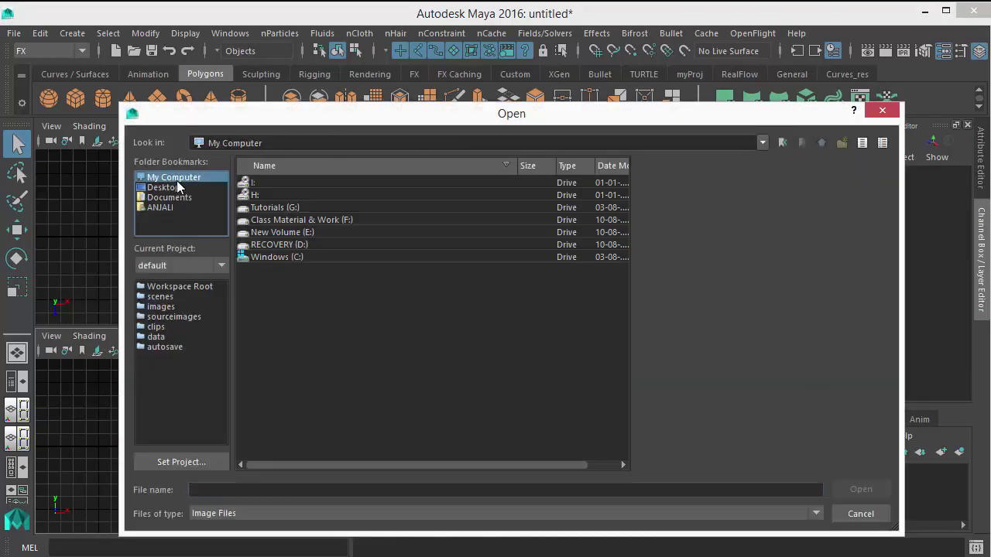
pyautogui.doubleClick(276, 234)
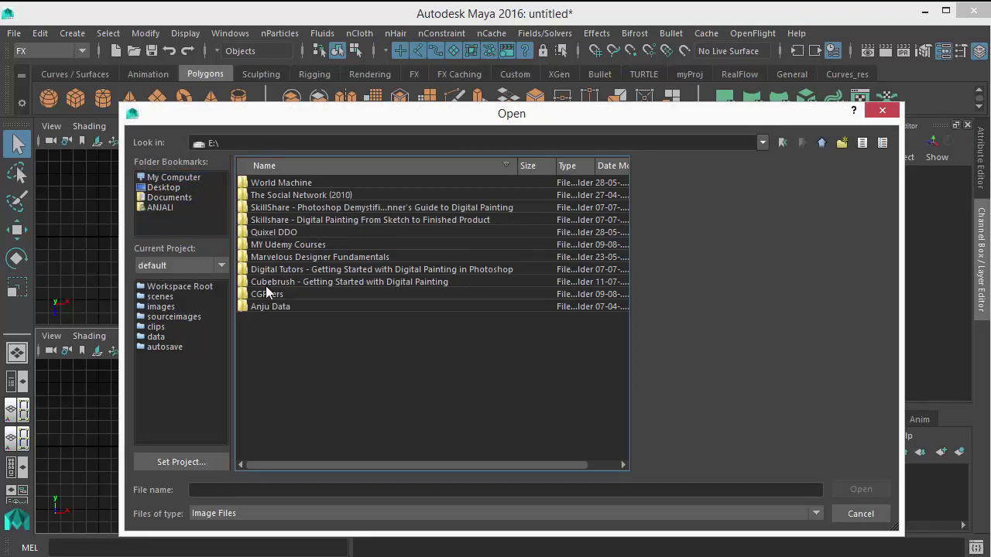
pyautogui.doubleClick(272, 243)
pyautogui.click(274, 186)
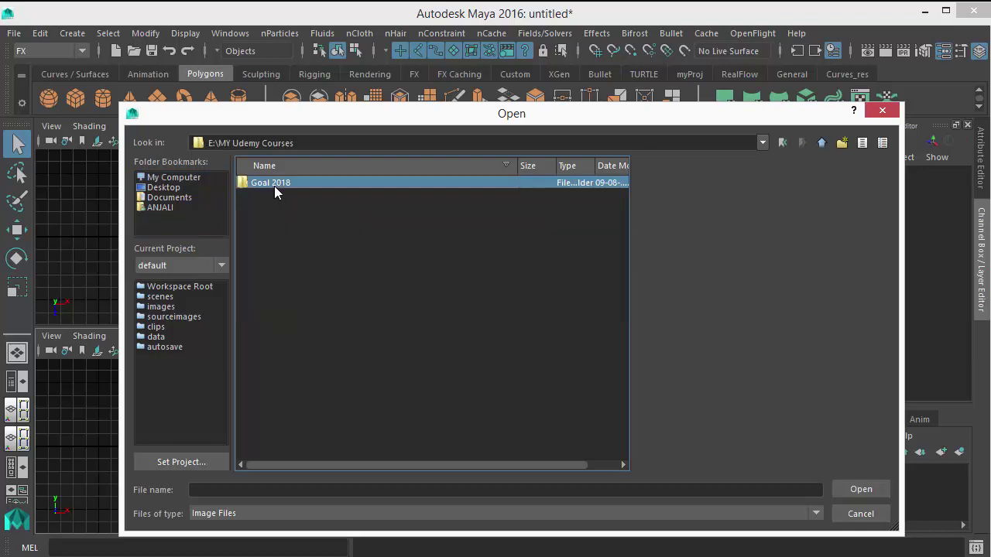
pyautogui.doubleClick(278, 184)
pyautogui.doubleClick(280, 184)
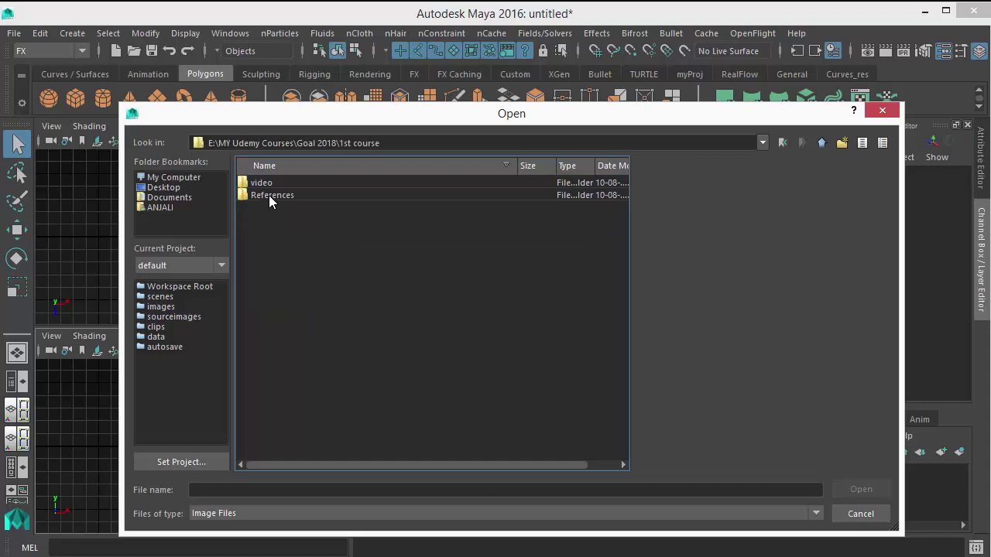
pyautogui.click(269, 196)
pyautogui.doubleClick(478, 196)
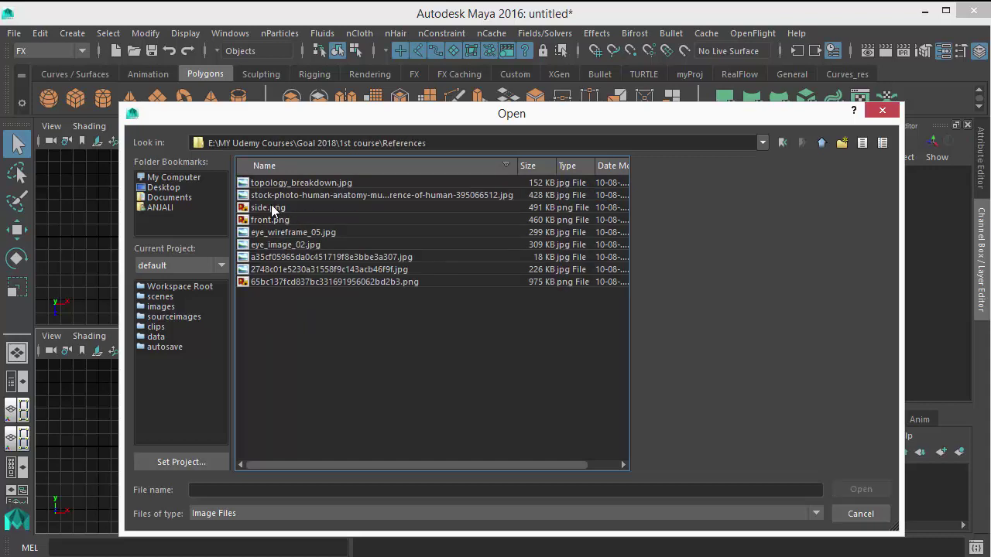
pyautogui.click(267, 223)
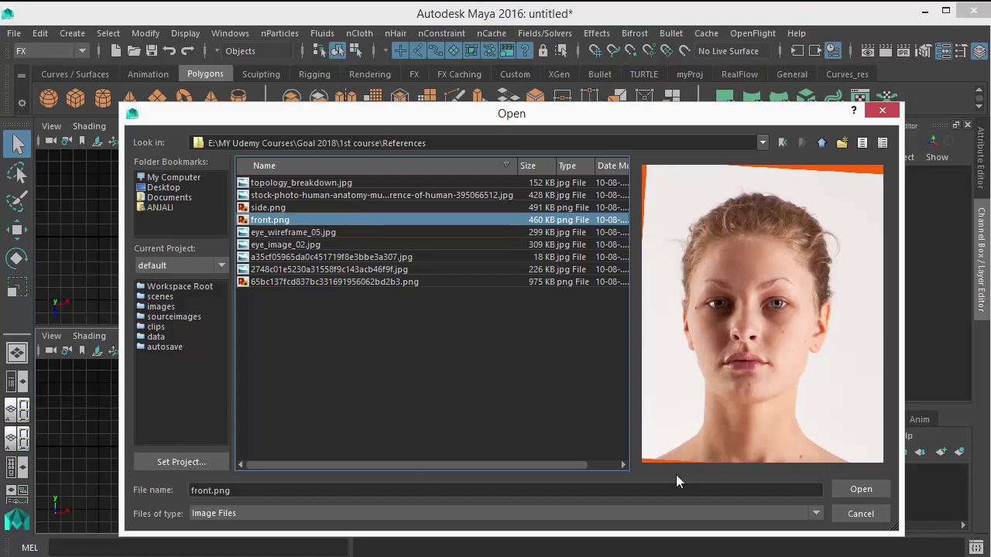
pyautogui.click(856, 489)
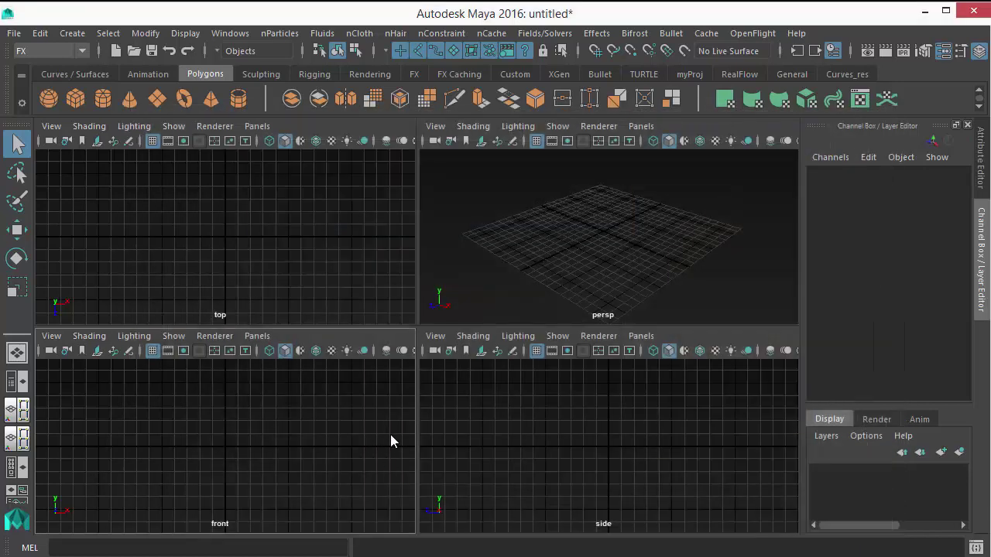
# Step: Start a side-view image plane import, browse to Goal 2018, and bookmark the 1st course folder
pyautogui.click(480, 353)
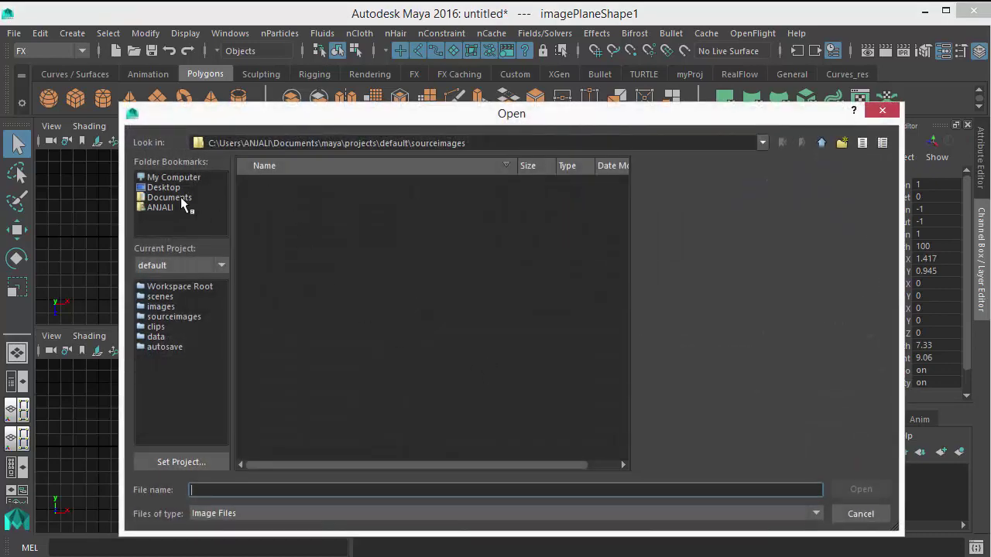
pyautogui.click(191, 178)
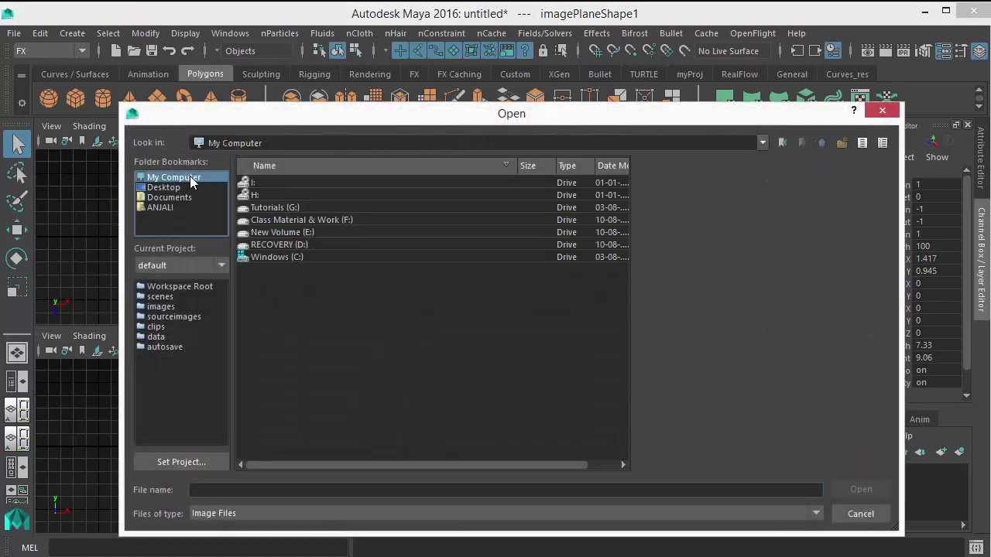
pyautogui.click(297, 233)
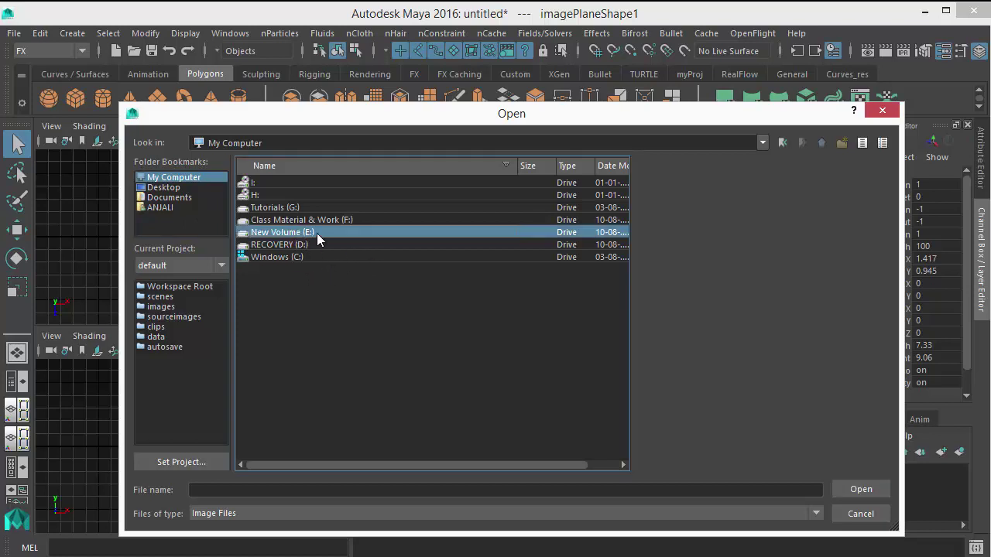
pyautogui.doubleClick(285, 232)
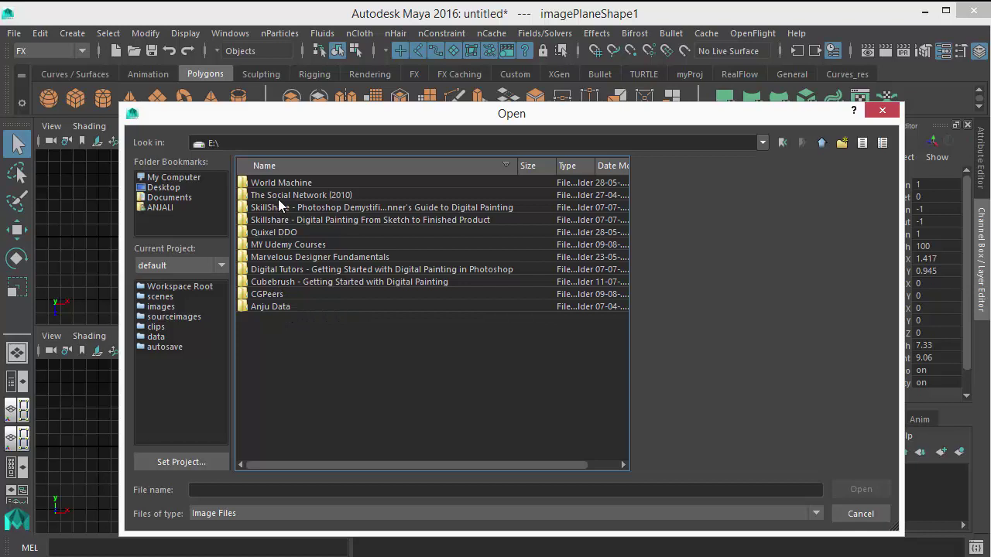
pyautogui.doubleClick(281, 246)
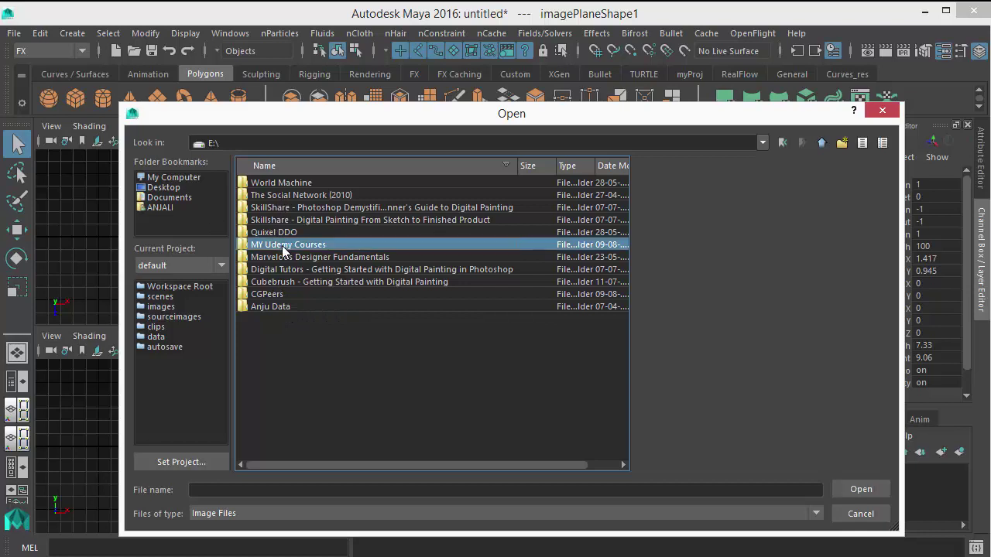
pyautogui.doubleClick(285, 186)
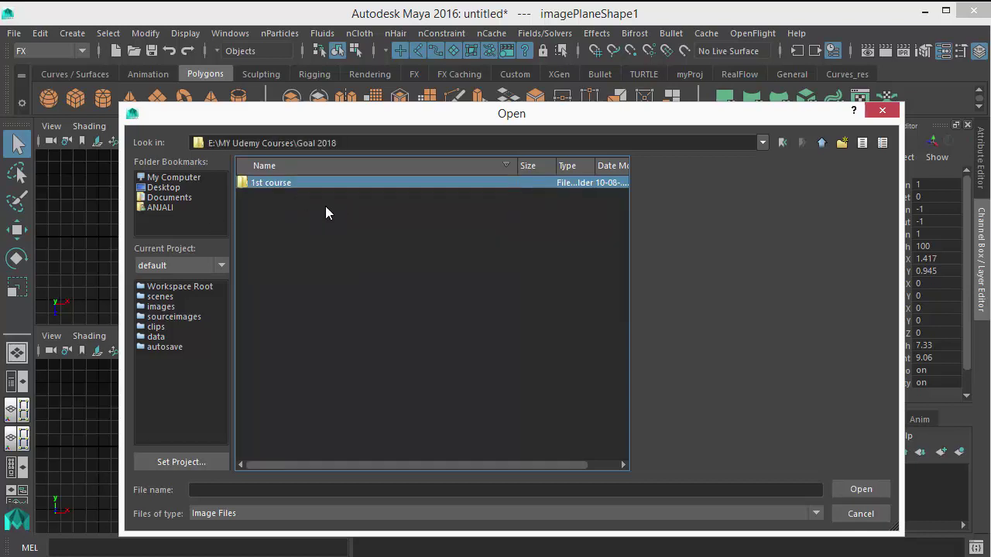
pyautogui.moveTo(264, 183); pyautogui.dragTo(164, 224)
# Step: From the 1st course bookmark, open References and load side.png into the side view
pyautogui.click(167, 218)
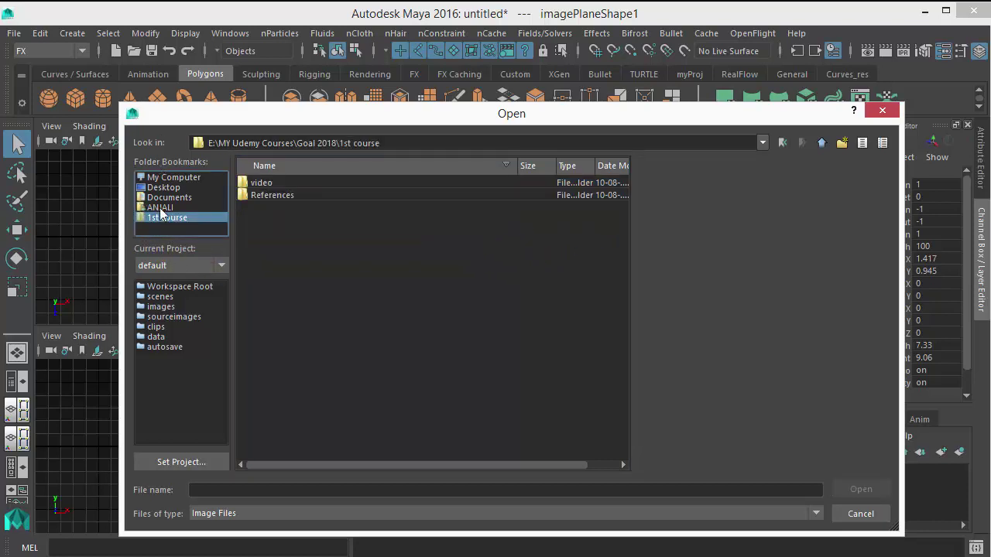
pyautogui.doubleClick(270, 194)
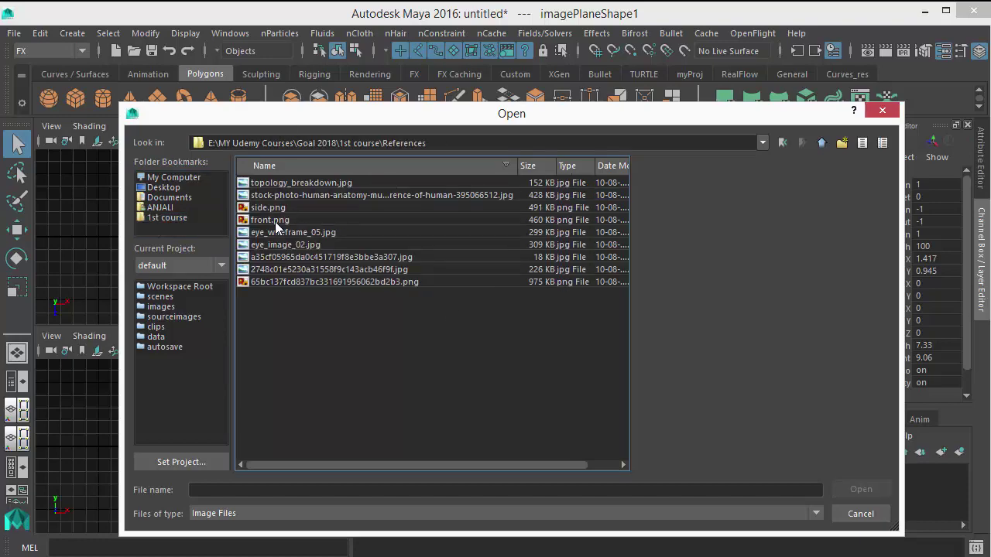
pyautogui.doubleClick(267, 207)
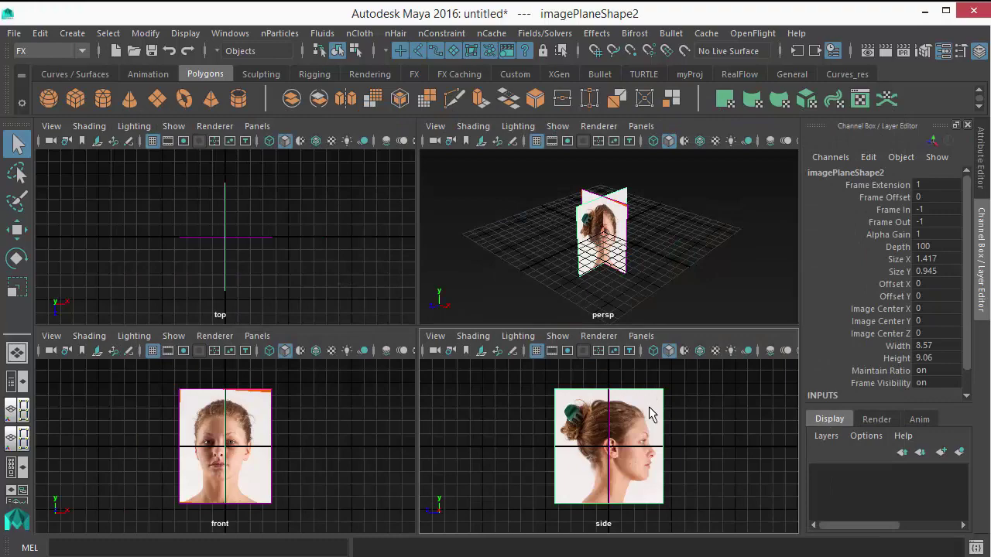
# Step: Move the front image plane back along Z to Translate Z -19.375
pyautogui.keyDown('alt'); pyautogui.moveTo(593, 234); pyautogui.dragTo(652, 238); pyautogui.keyUp('alt')
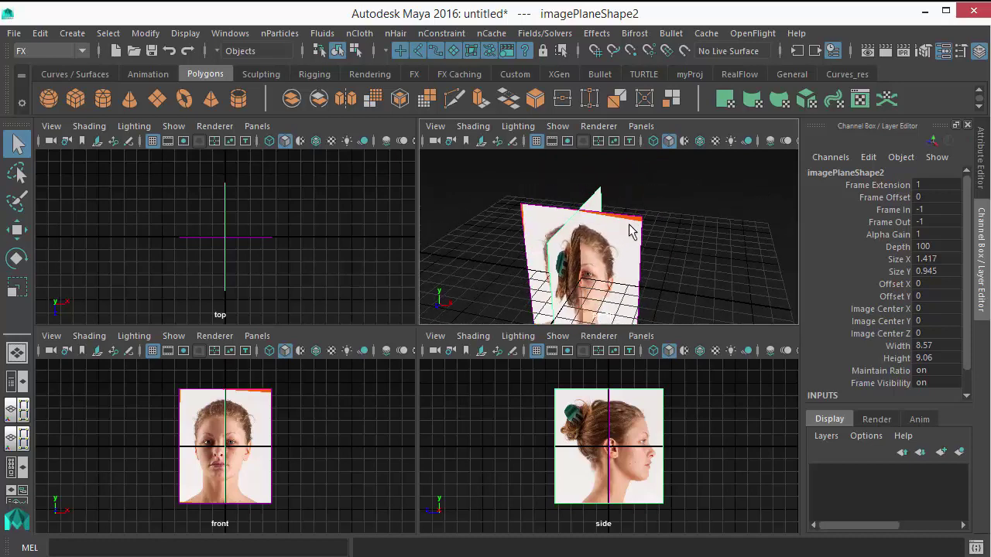
pyautogui.keyDown('alt'); pyautogui.moveTo(702, 262); pyautogui.dragTo(570, 267); pyautogui.keyUp('alt')
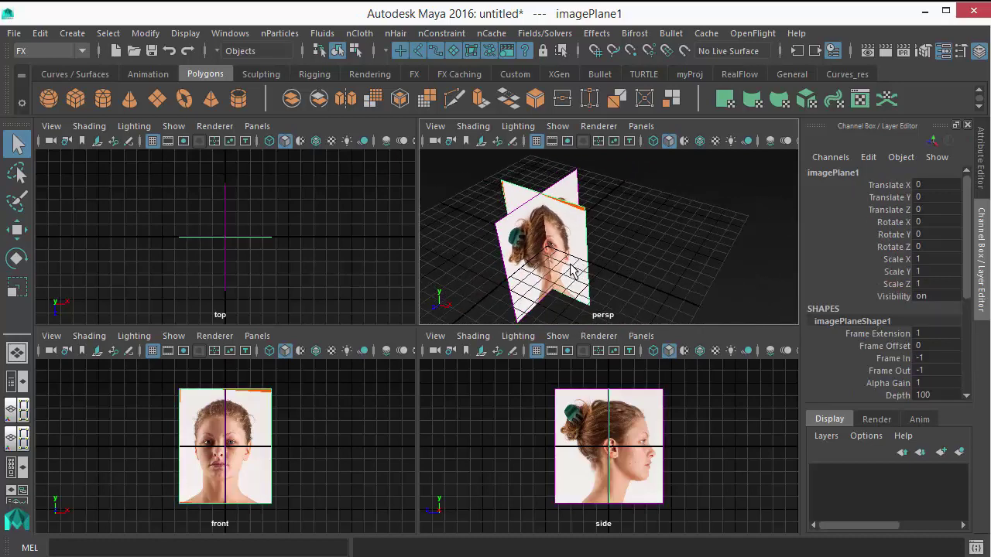
pyautogui.keyDown('alt'); pyautogui.moveTo(641, 212); pyautogui.dragTo(547, 278); pyautogui.keyUp('alt')
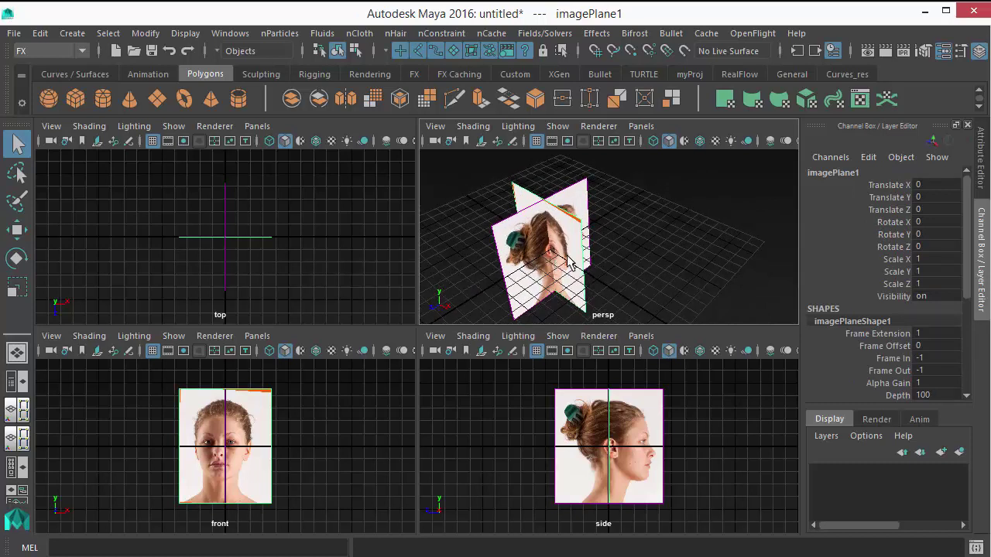
pyautogui.click(17, 229)
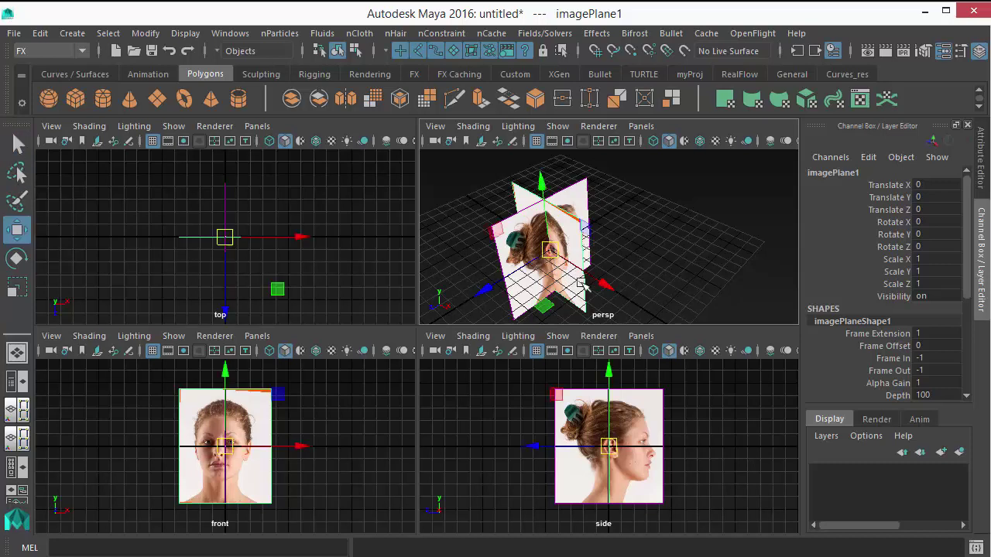
pyautogui.click(476, 292)
pyautogui.moveTo(476, 294); pyautogui.dragTo(662, 194)
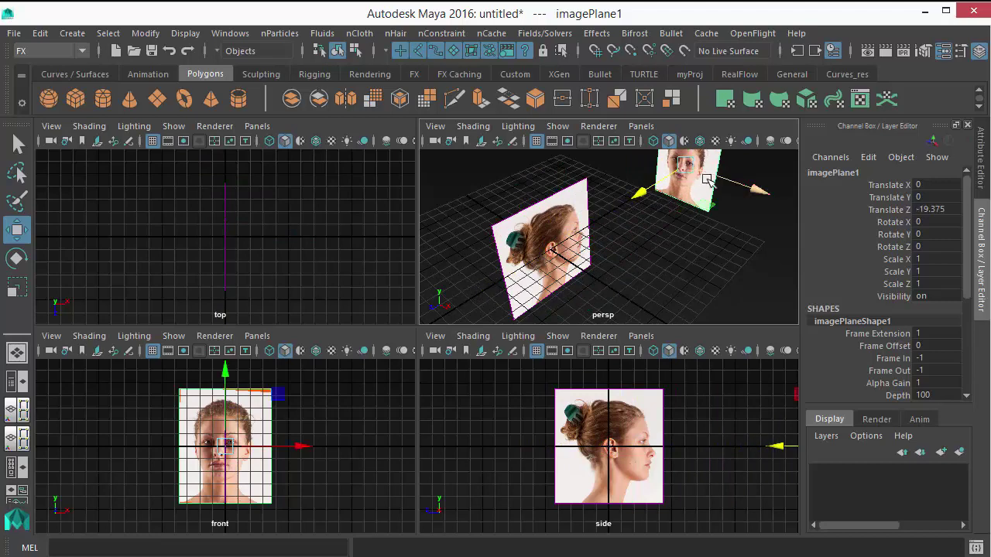
pyautogui.keyDown('alt'); pyautogui.moveTo(687, 246); pyautogui.dragTo(612, 232); pyautogui.keyUp('alt')
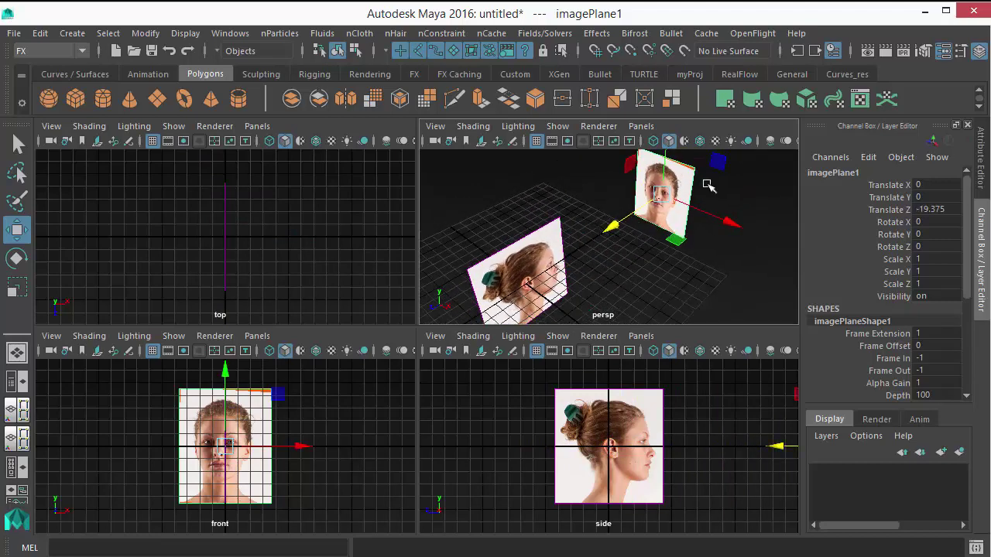
pyautogui.keyDown('alt'); pyautogui.moveTo(657, 295); pyautogui.dragTo(628, 272); pyautogui.keyUp('alt')
# Step: Rotate the side image plane to -90 degrees on Y using the Channel Box
pyautogui.click(602, 296)
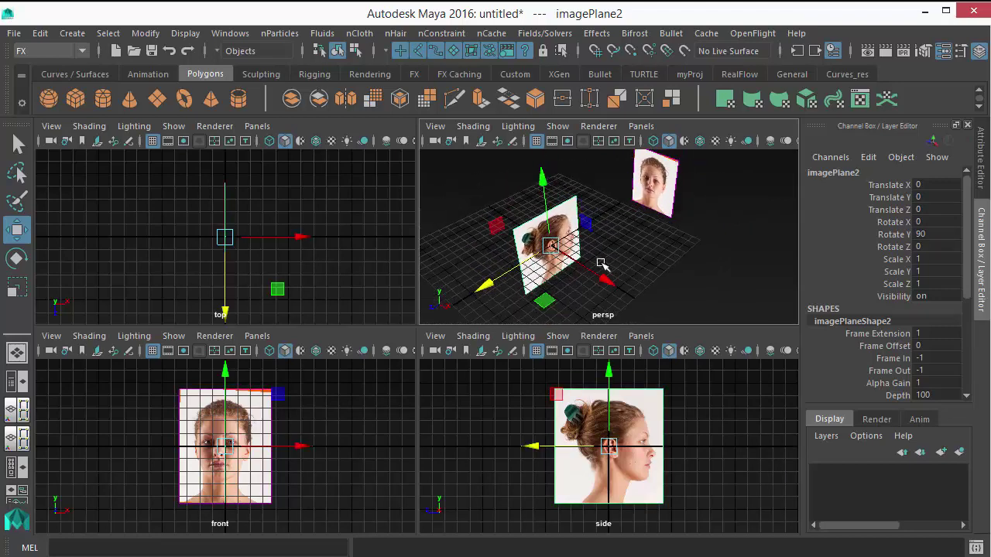
pyautogui.press('e')
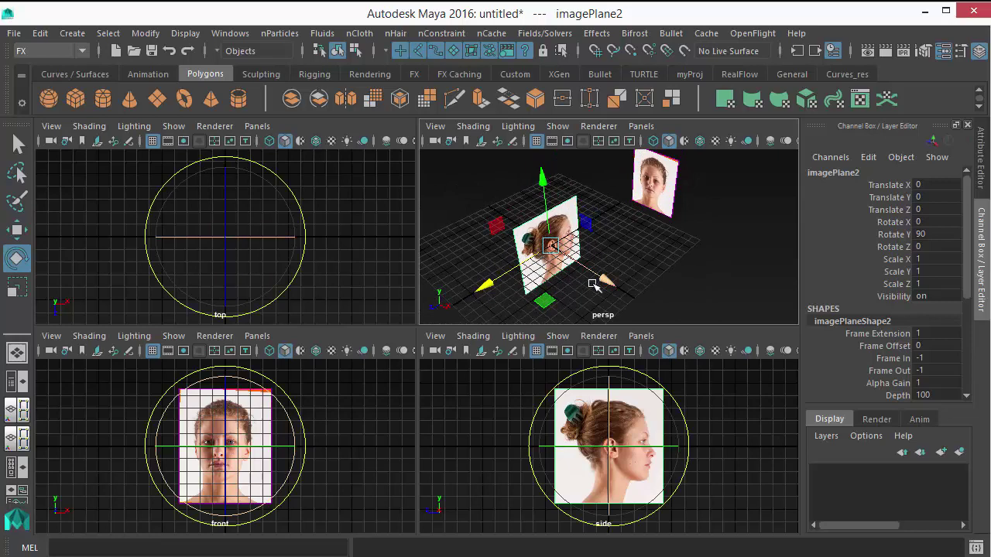
pyautogui.moveTo(592, 283); pyautogui.dragTo(554, 295)
pyautogui.doubleClick(927, 234)
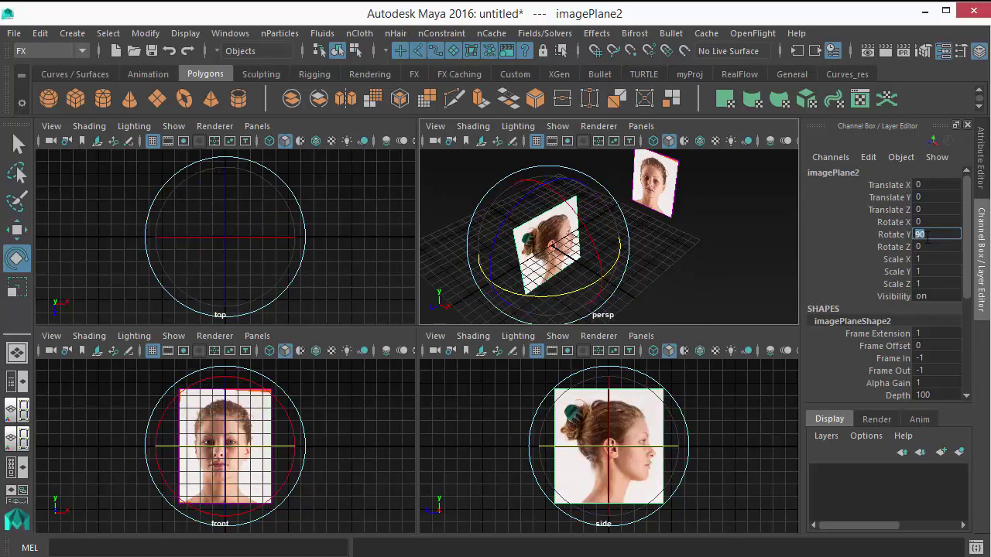
pyautogui.write('0')
pyautogui.press('Return')
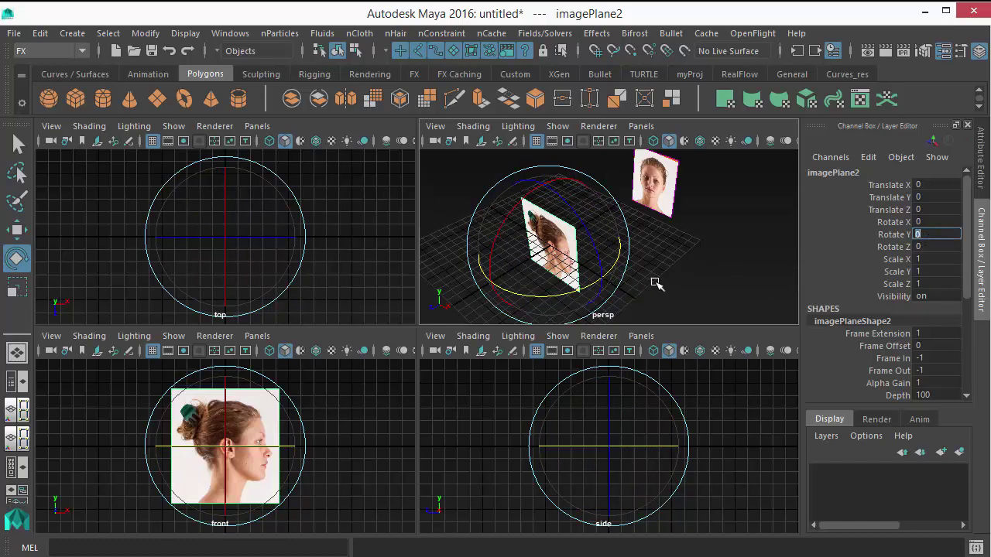
pyautogui.hotkey('ctrl', 'z')
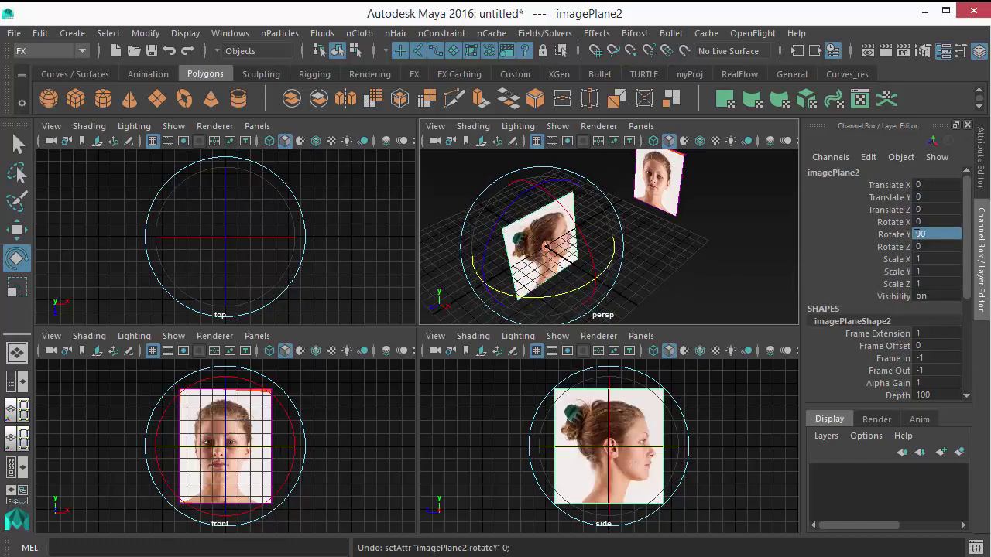
pyautogui.click(916, 234)
pyautogui.write('-')
pyautogui.press('Return')
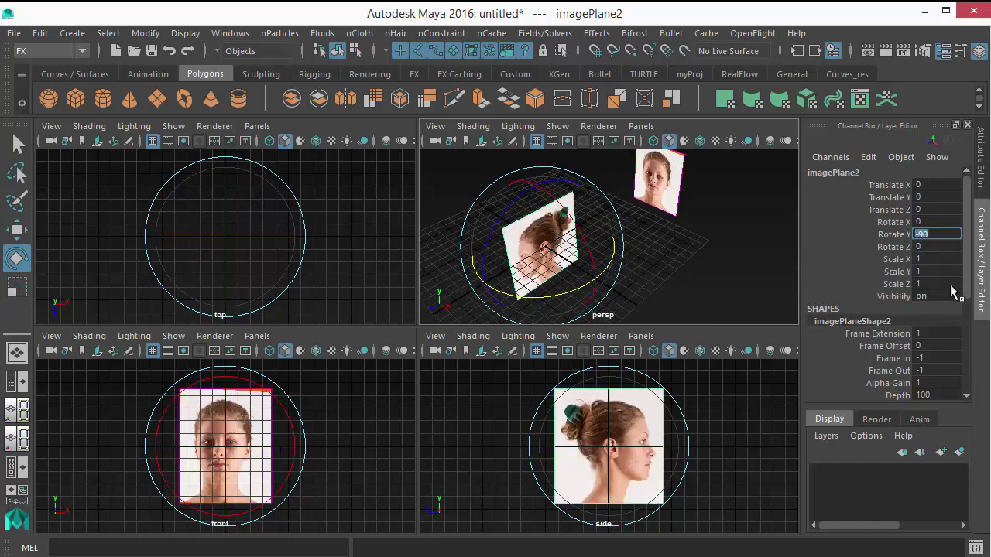
# Step: Slide the side image plane left along X, then clear the selection
pyautogui.press('w')
pyautogui.moveTo(613, 276); pyautogui.dragTo(568, 281)
pyautogui.click(596, 239)
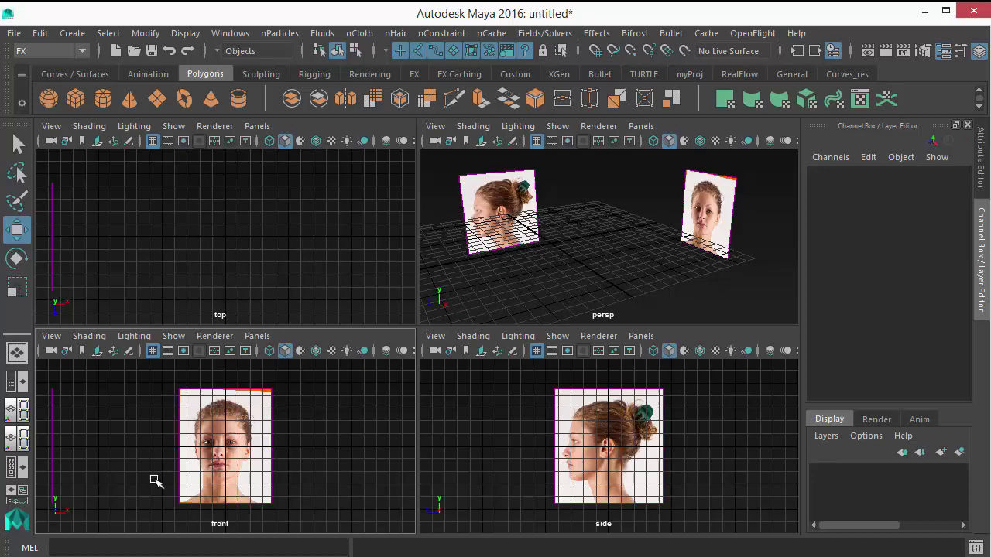
# Step: In the maximized front view, move the front image plane to Translate X 0.567 to centre the face
pyautogui.keyDown('alt'); pyautogui.moveTo(154, 477); pyautogui.dragTo(281, 504, button='right'); pyautogui.keyUp('alt')
pyautogui.keyDown('alt'); pyautogui.moveTo(280, 503); pyautogui.dragTo(275, 439, button='middle'); pyautogui.keyUp('alt')
pyautogui.press('space')
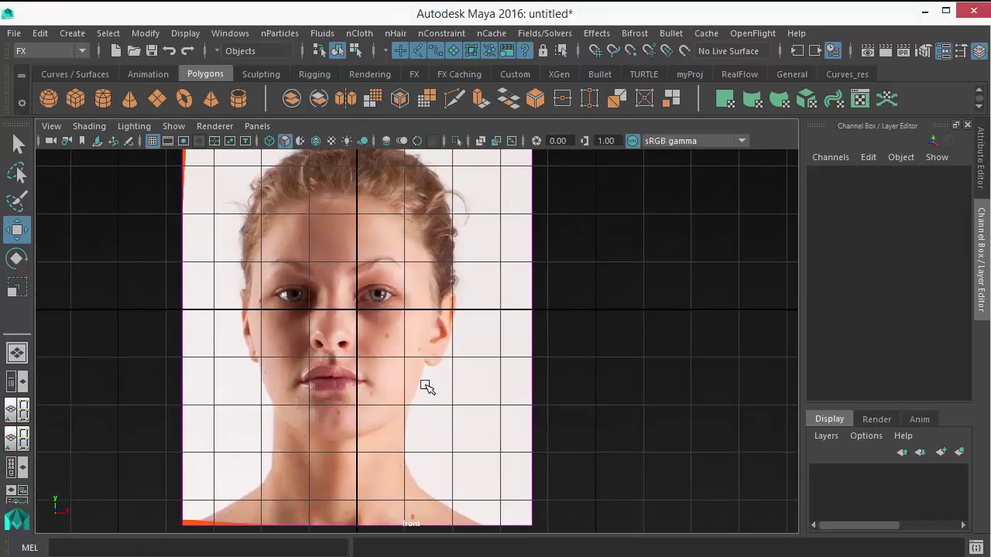
pyautogui.click(425, 389)
pyautogui.moveTo(428, 316); pyautogui.dragTo(440, 315)
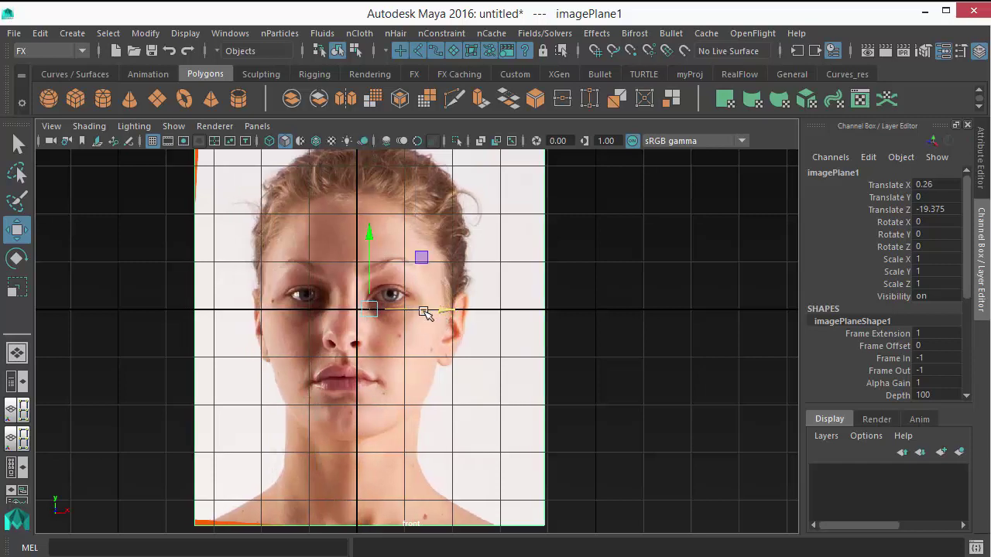
pyautogui.moveTo(441, 312); pyautogui.dragTo(469, 311)
pyautogui.scroll(5, 522, 438)
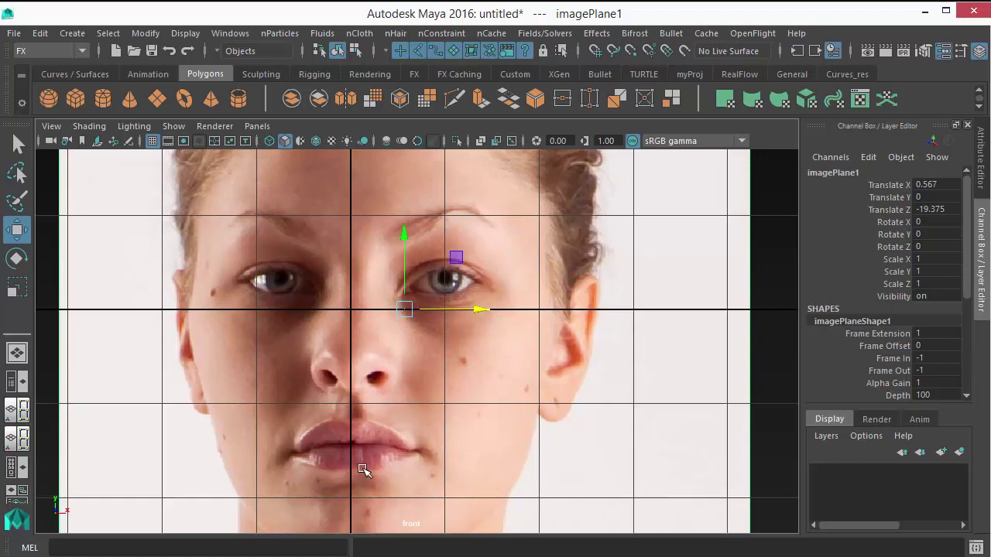
pyautogui.keyDown('alt'); pyautogui.moveTo(551, 379); pyautogui.dragTo(477, 376, button='right'); pyautogui.keyUp('alt')
# Step: Maximize the perspective view and marquee-select both face image planes
pyautogui.press('space')
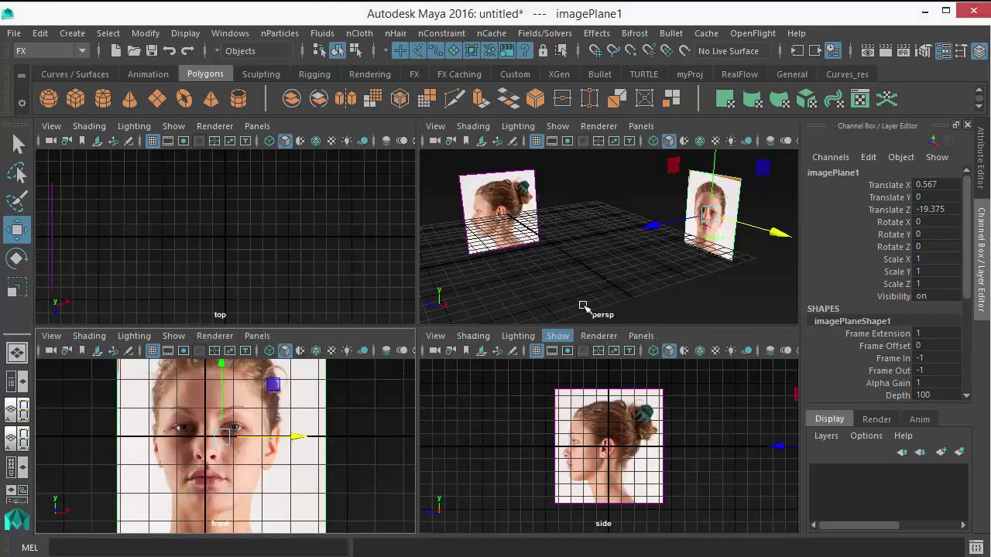
pyautogui.press('space')
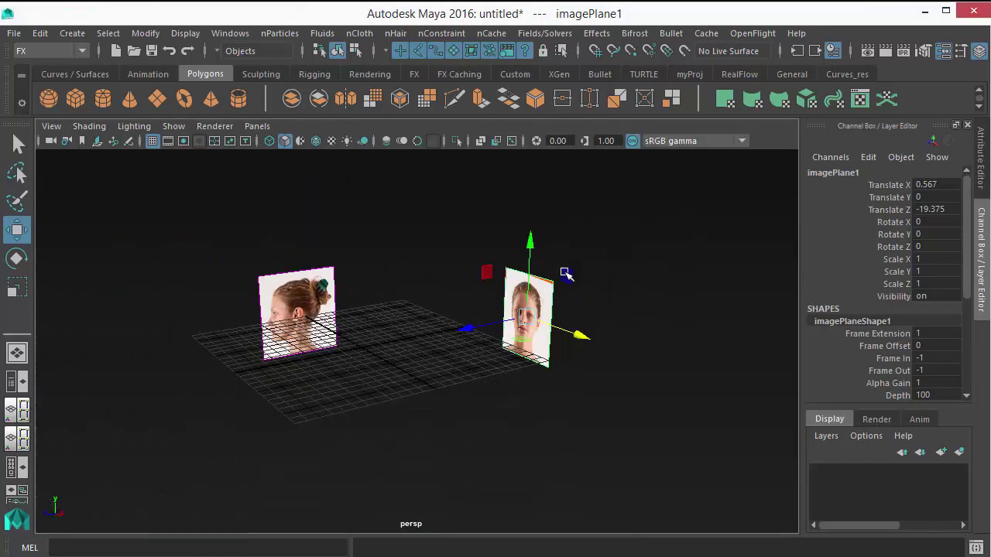
pyautogui.moveTo(566, 274)
pyautogui.keyDown('alt'); pyautogui.mouseDown()
pyautogui.moveTo(432, 361)
pyautogui.moveTo(496, 411)
pyautogui.mouseUp(); pyautogui.keyUp('alt')
pyautogui.click(215, 223)
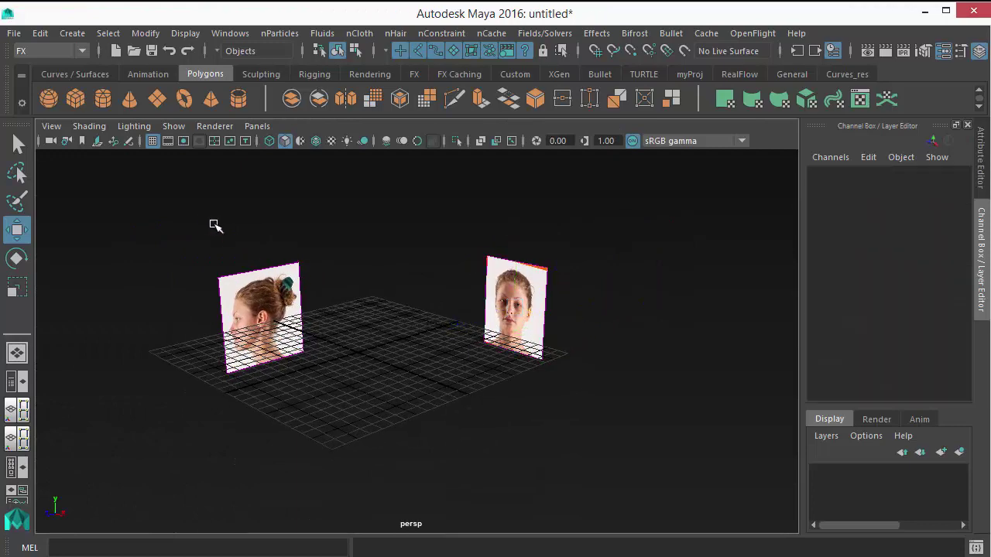
pyautogui.moveTo(204, 222)
pyautogui.mouseDown()
pyautogui.moveTo(571, 451)
pyautogui.moveTo(707, 505)
pyautogui.mouseUp()
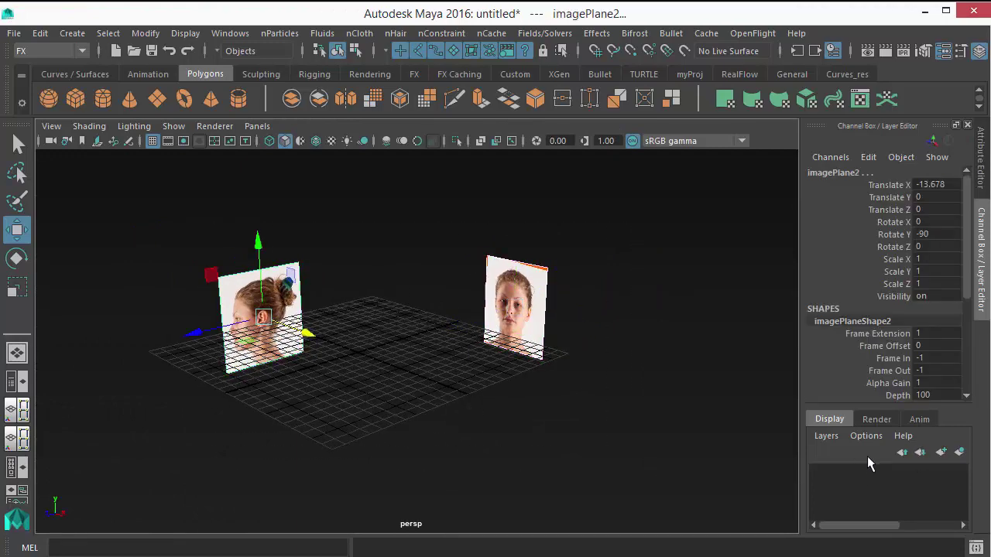
pyautogui.click(826, 436)
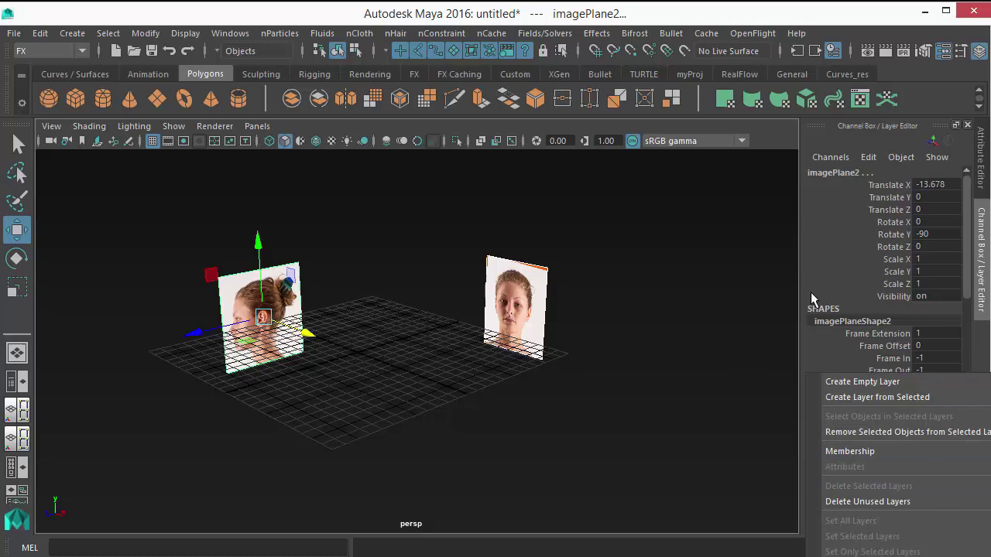
pyautogui.keyDown('alt'); pyautogui.moveTo(533, 370); pyautogui.dragTo(433, 390); pyautogui.keyUp('alt')
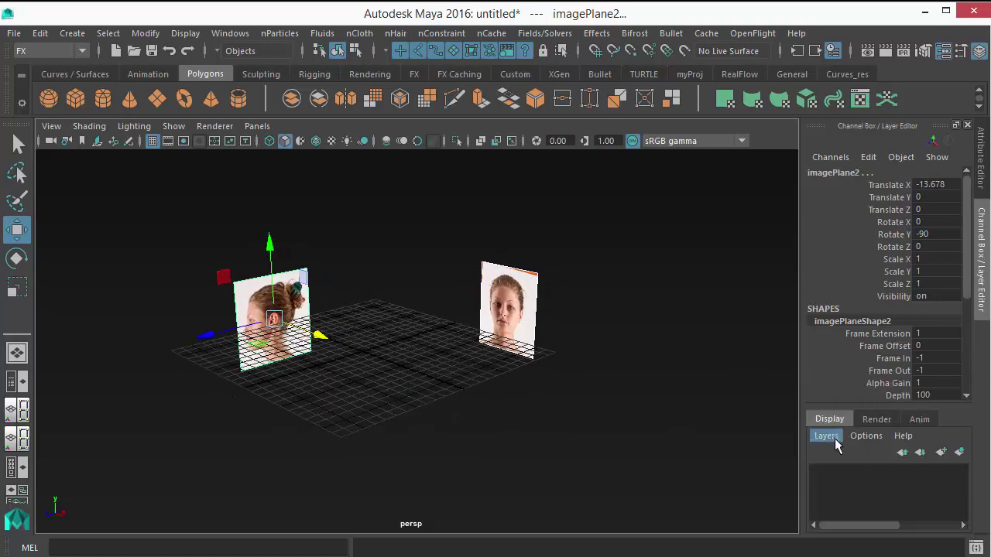
# Step: Create a new display layer from the selected planes and rename it 'refernce'
pyautogui.click(958, 452)
pyautogui.doubleClick(895, 473)
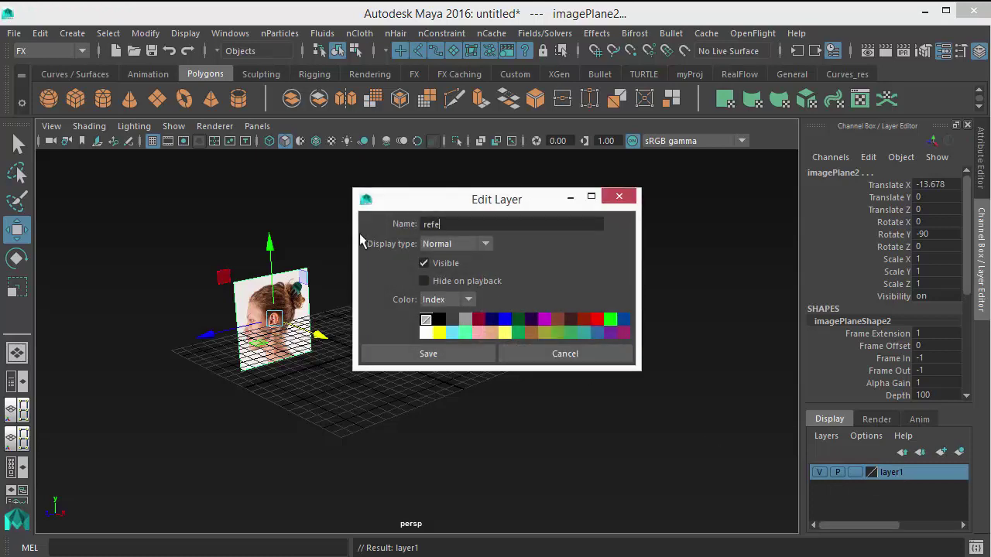
pyautogui.write('rnce')
pyautogui.press('Return')
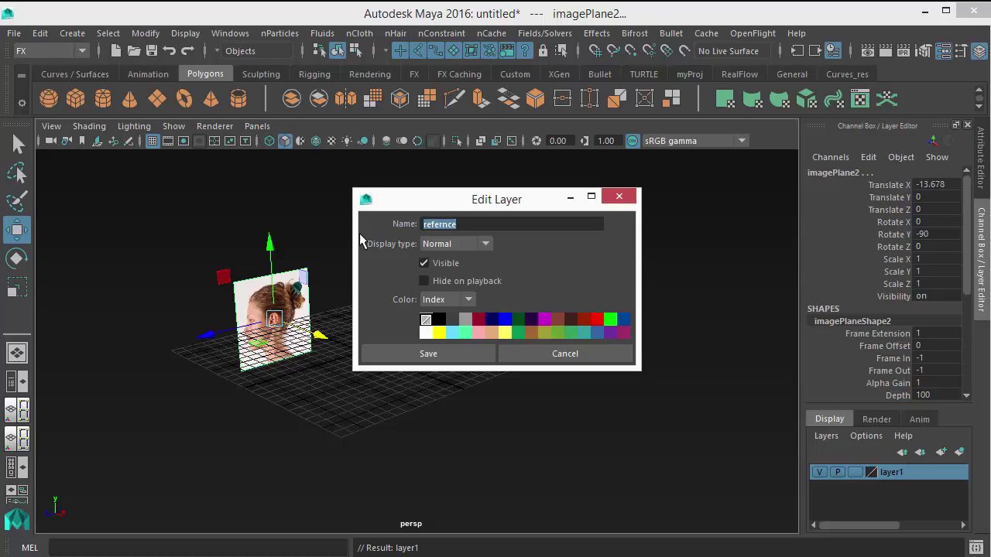
pyautogui.click(406, 353)
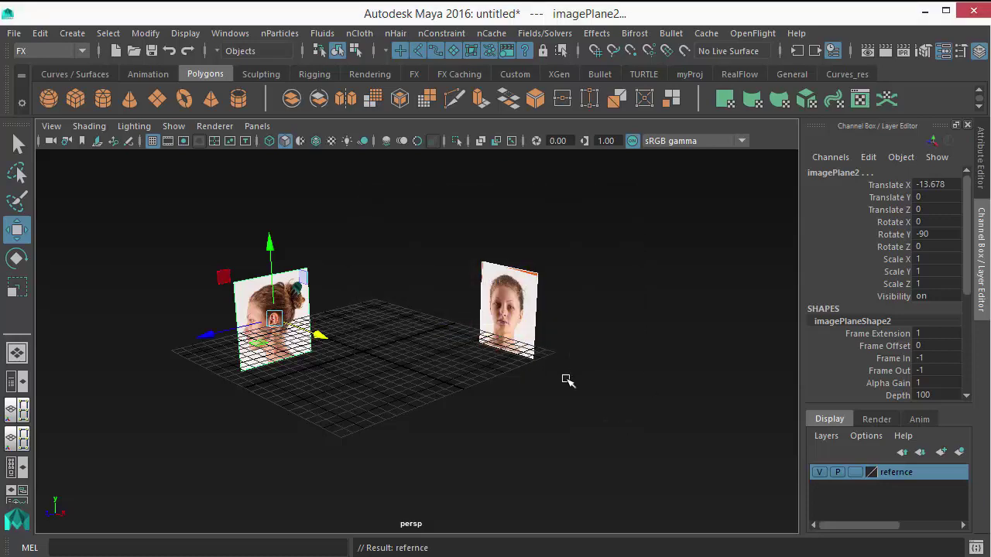
pyautogui.scroll(2, 478, 351)
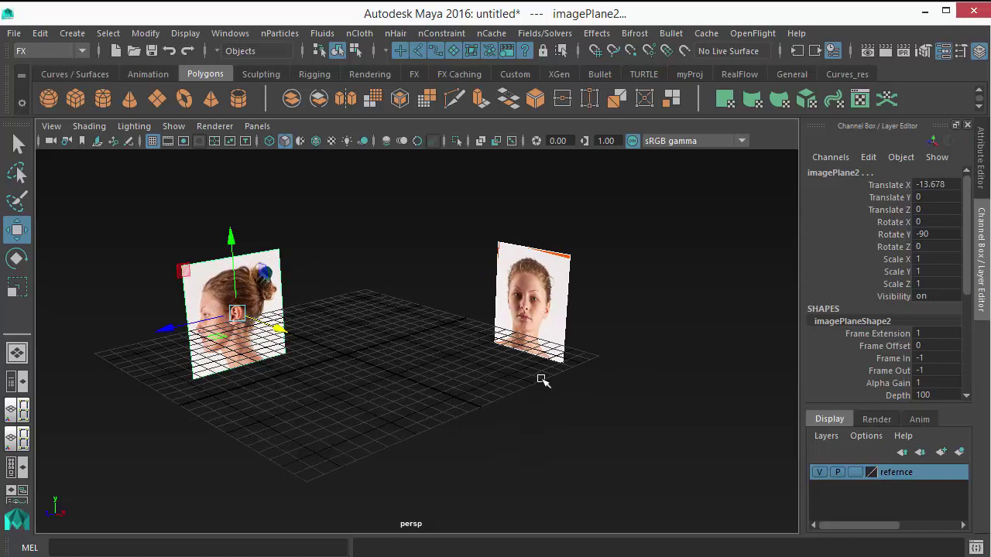